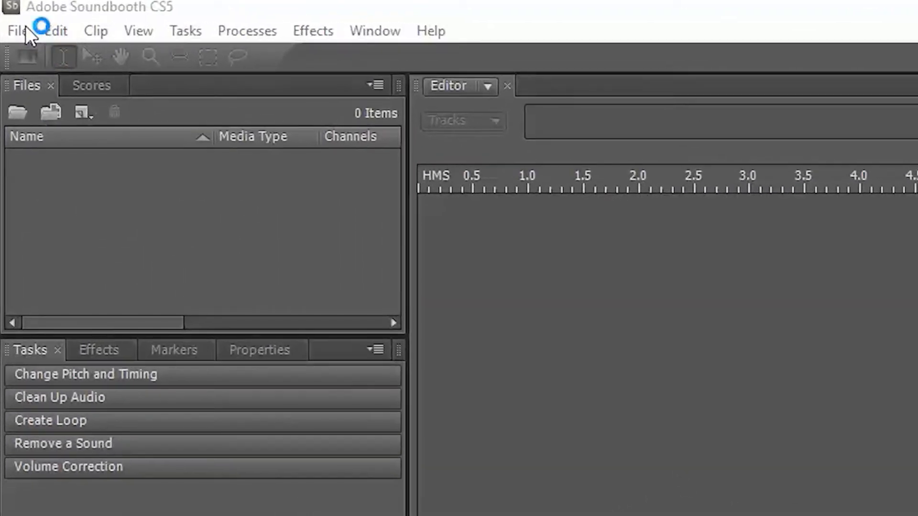
Create a new multitrack file
left_click(25, 28)
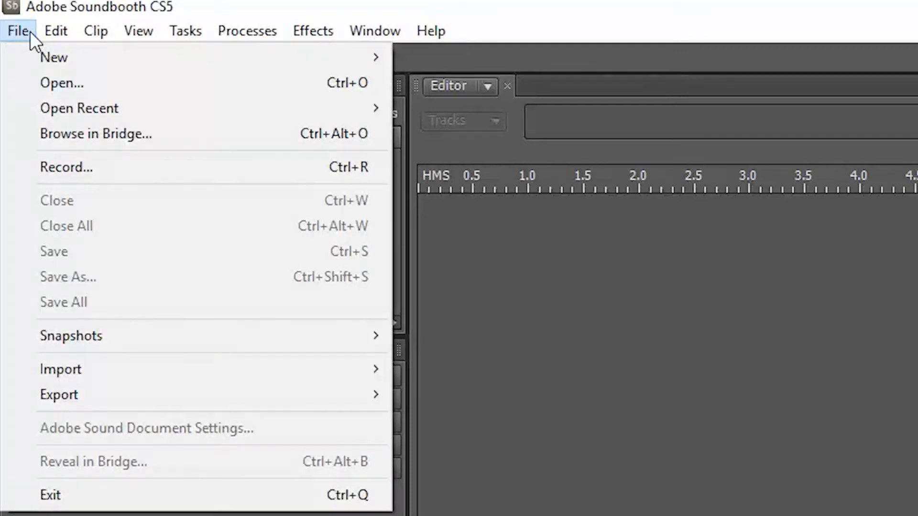
mouse_move(195, 50)
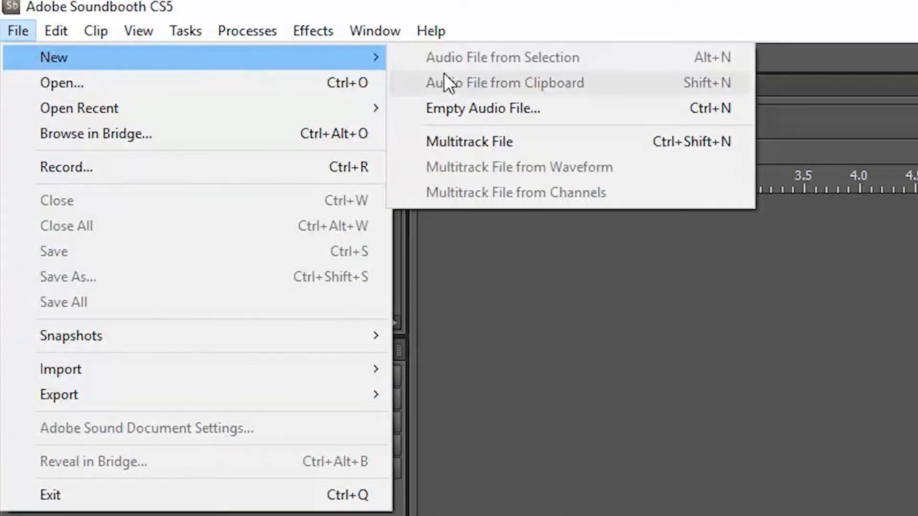
left_click(472, 152)
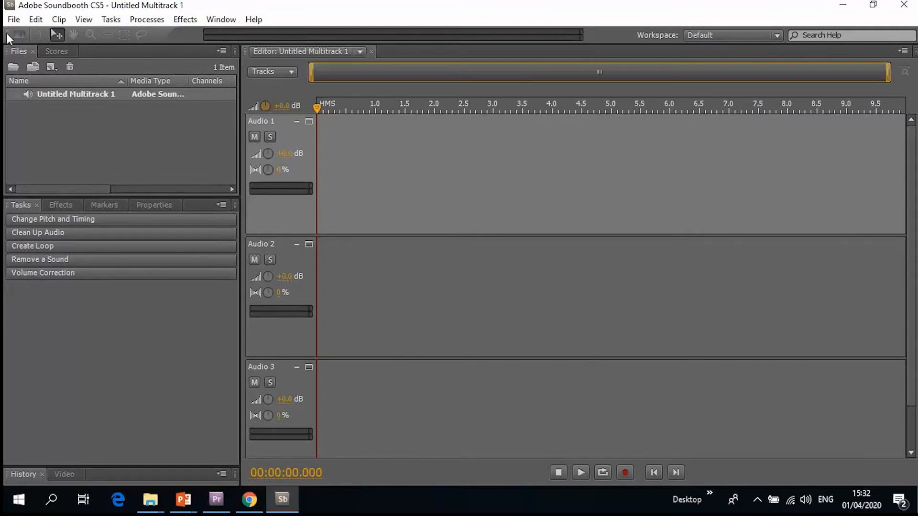
Import the audio file "The Lives They Wish They Had" from the MP3 folder in Music
left_click(15, 20)
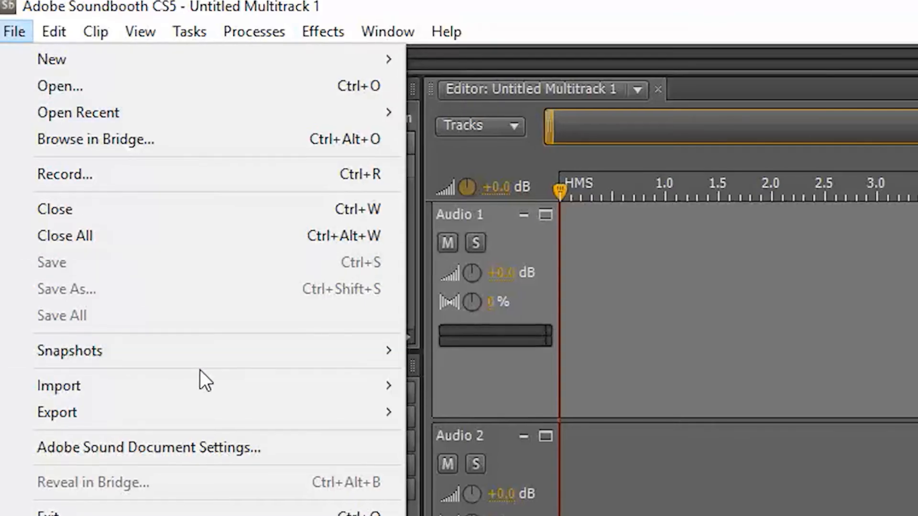
mouse_move(204, 389)
left_click(488, 389)
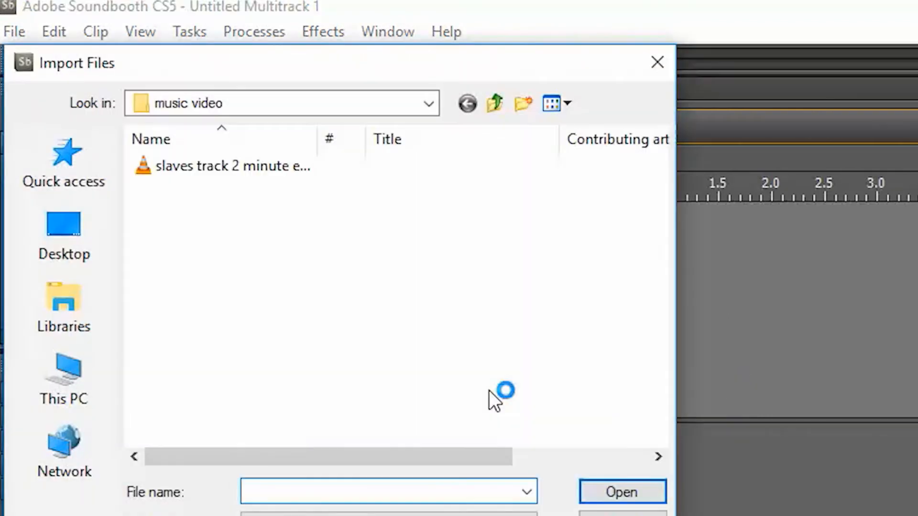
left_click(497, 98)
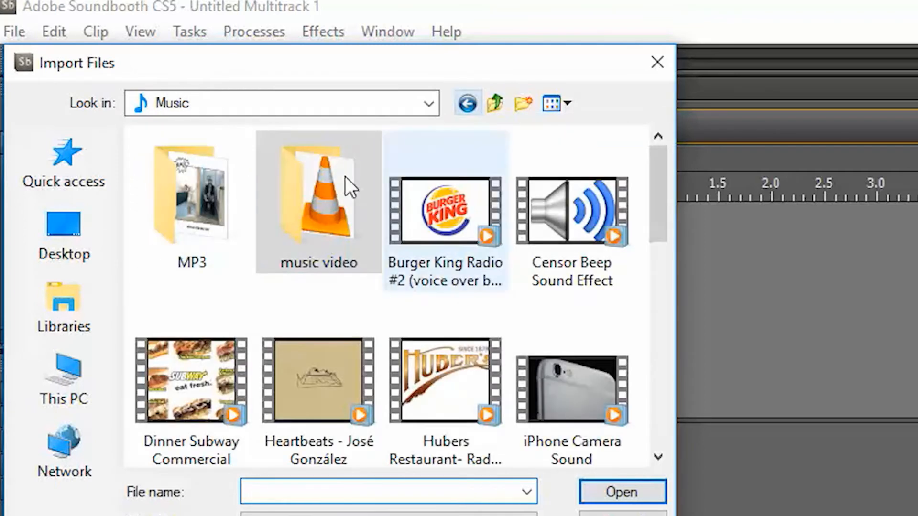
double_click(195, 239)
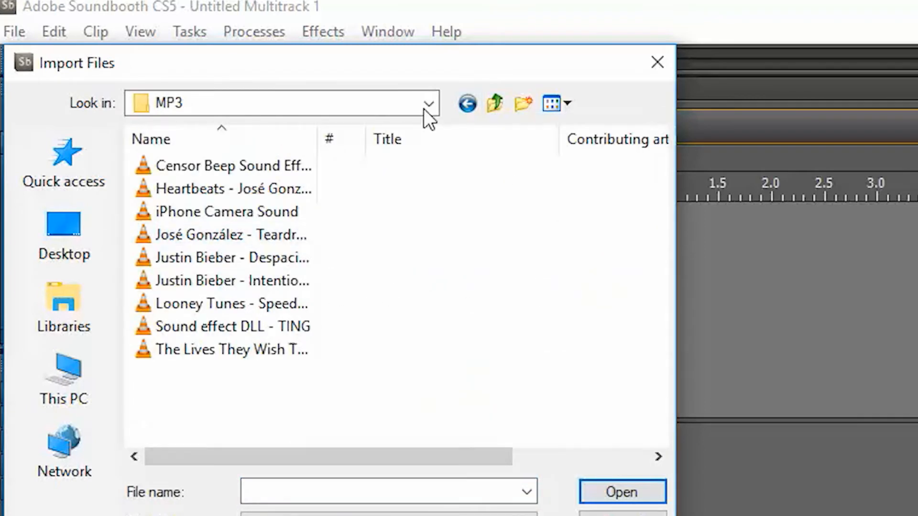
left_click(243, 349)
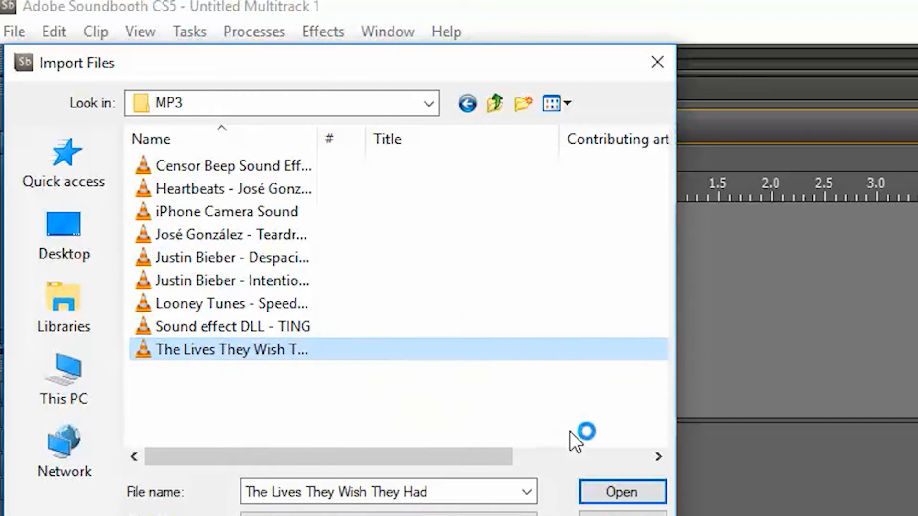
left_click(623, 493)
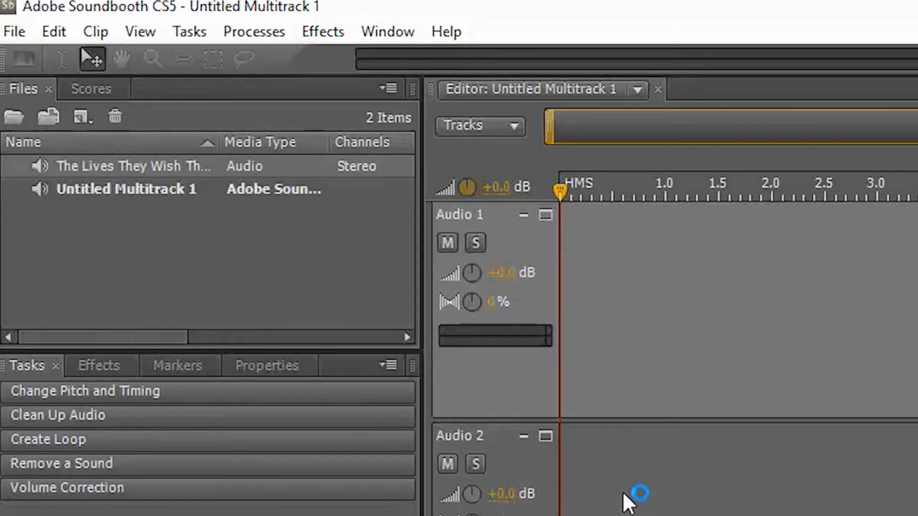
Place the imported song at the start of the Audio 1 track
left_click(244, 301)
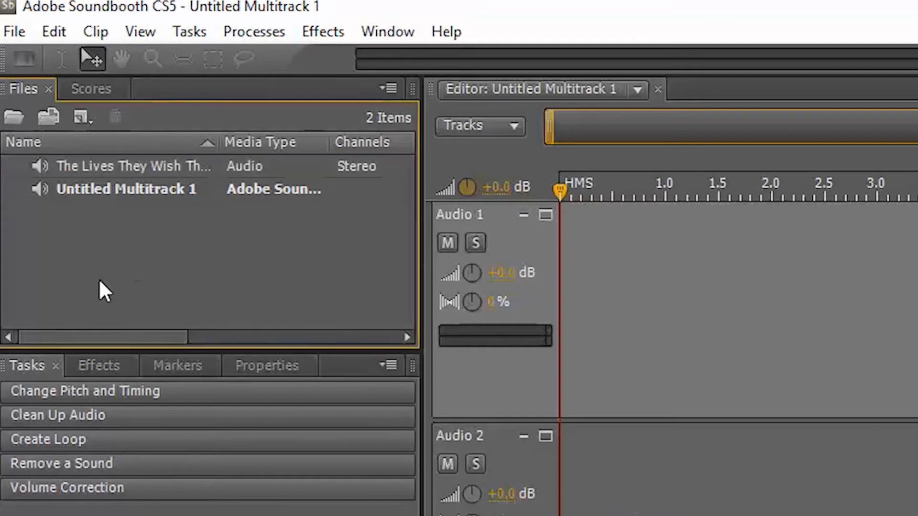
left_click(59, 172)
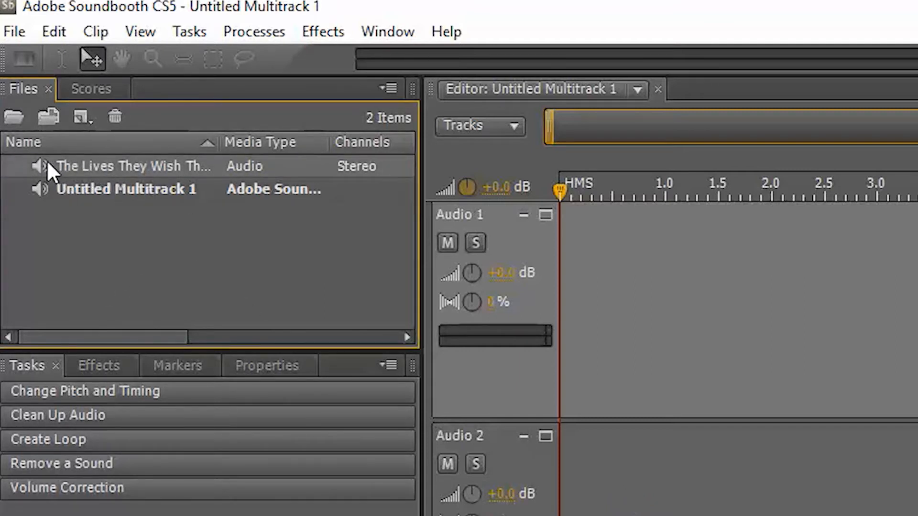
left_click_drag(48, 163, 637, 286)
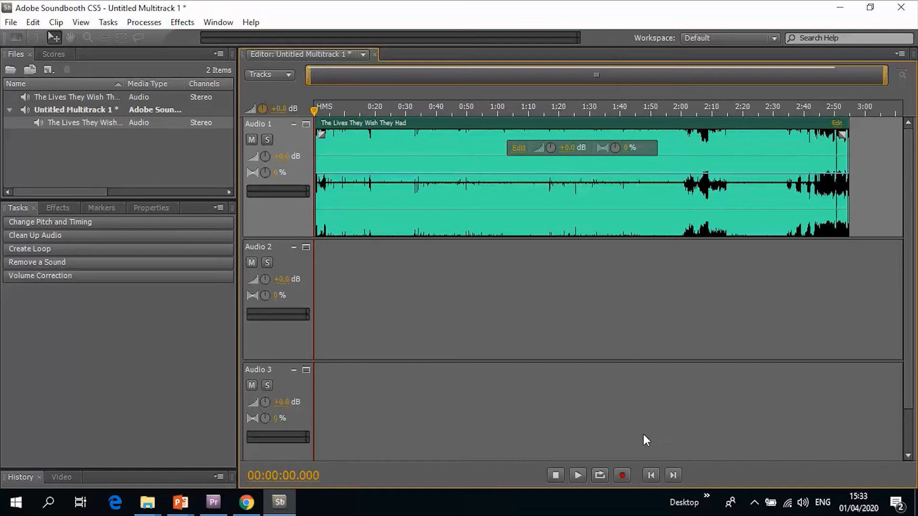
Play the song briefly and lower the clip volume of the song on Audio 1
left_click(579, 476)
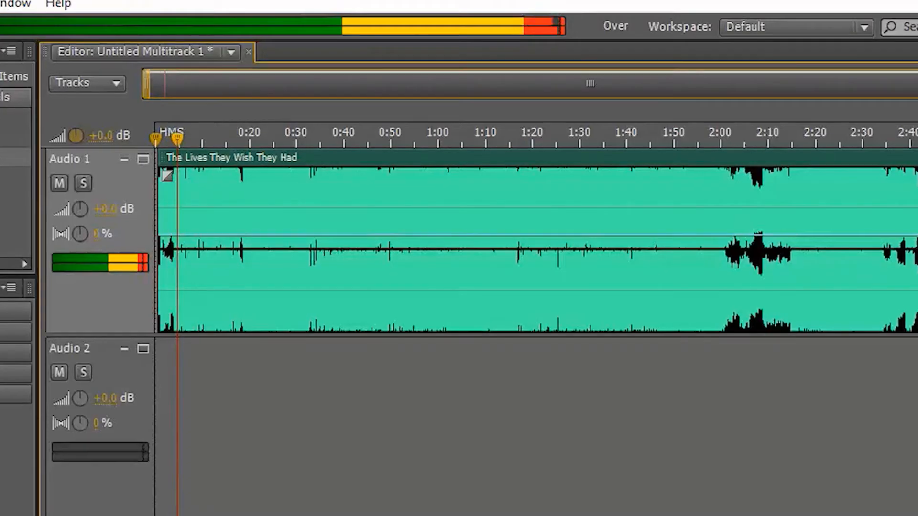
key("space")
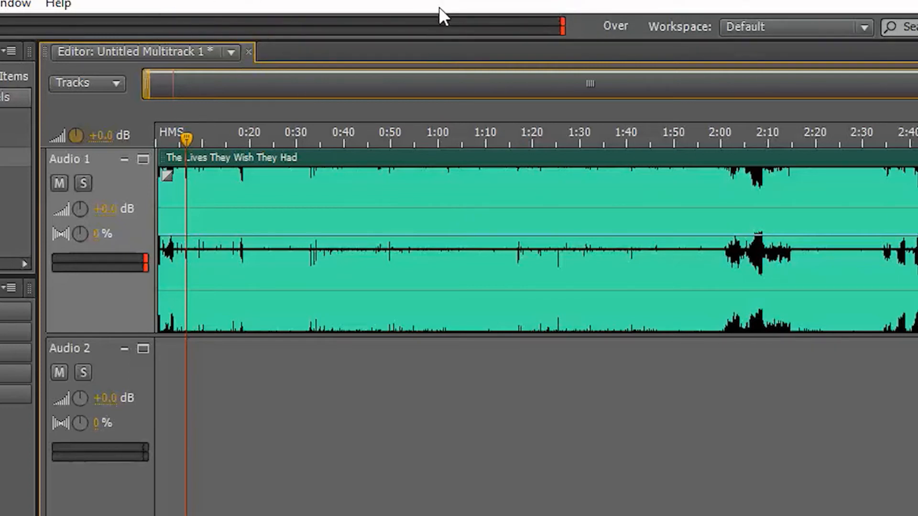
mouse_move(287, 254)
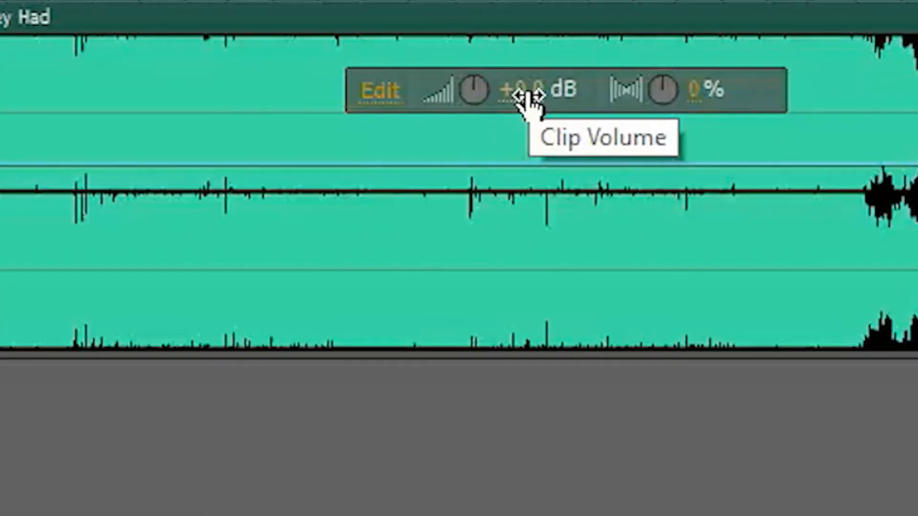
left_click_drag(530, 98, 468, 106)
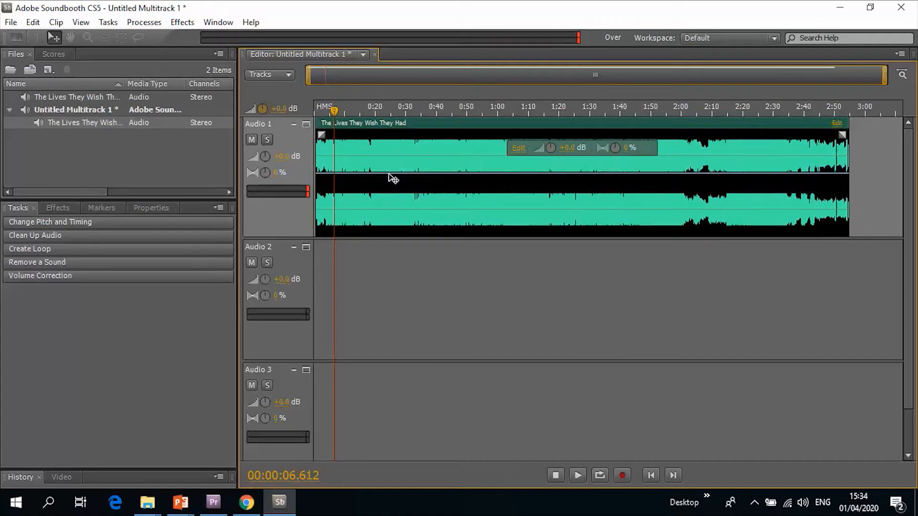
Play the song from the beginning to check its level
left_click_drag(334, 112, 302, 117)
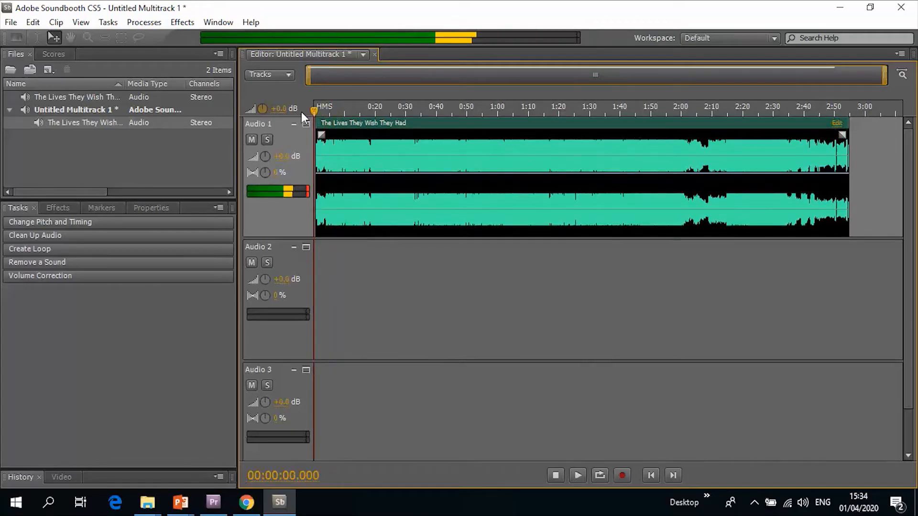
key("space")
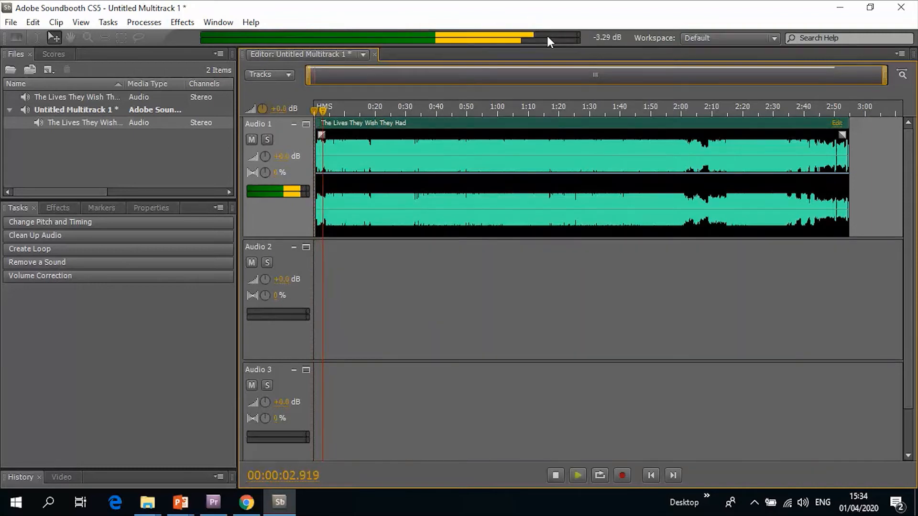
mouse_move(549, 42)
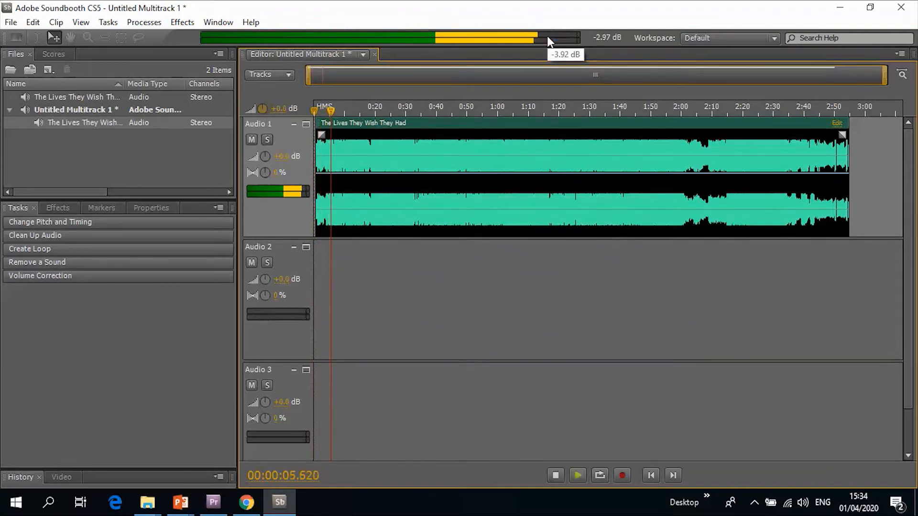
key("space")
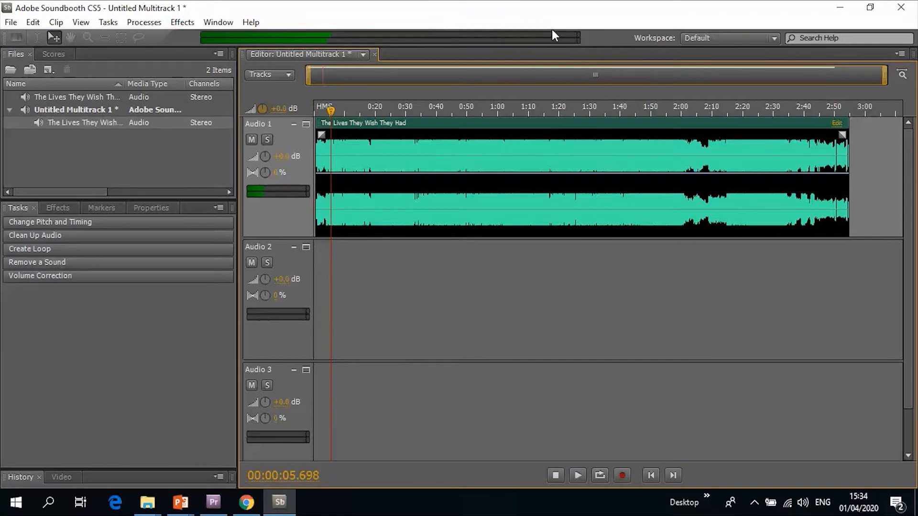
Add a linear fade-in to the start of the clip lasting about 15 seconds
mouse_move(562, 120)
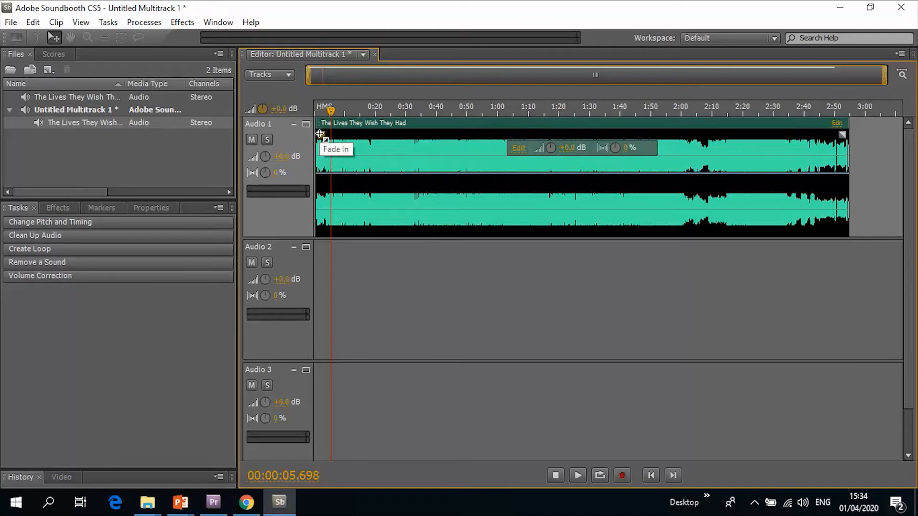
left_click_drag(320, 134, 322, 134)
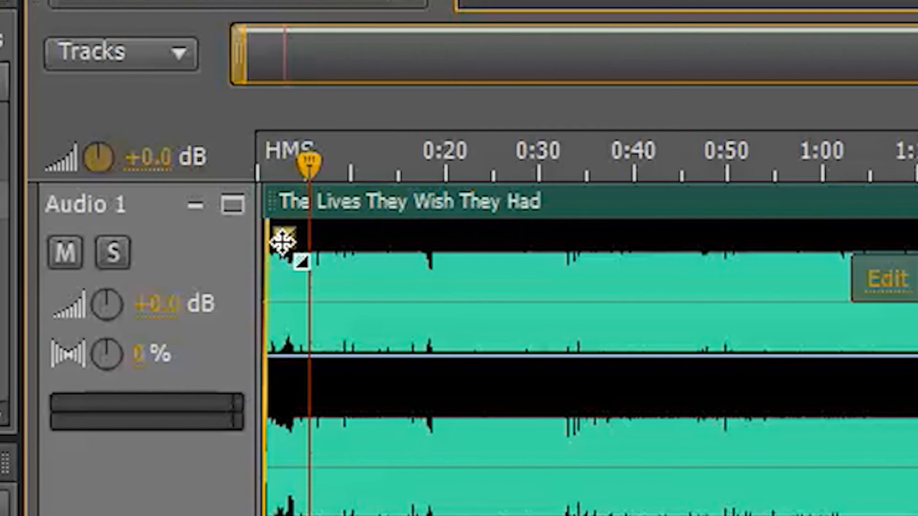
left_click_drag(323, 136, 362, 139)
left_click_drag(404, 253, 419, 253)
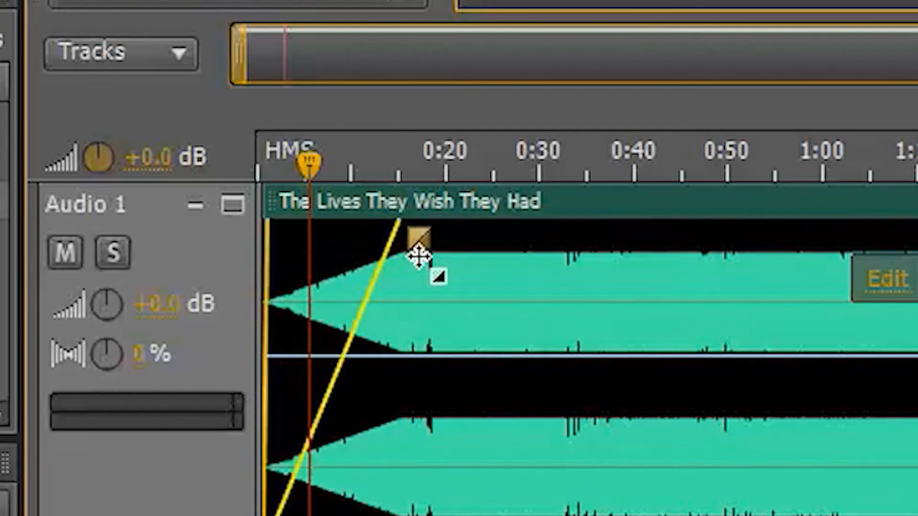
Play back the beginning of the clip to hear the fade-in
left_click(313, 193)
key("space")
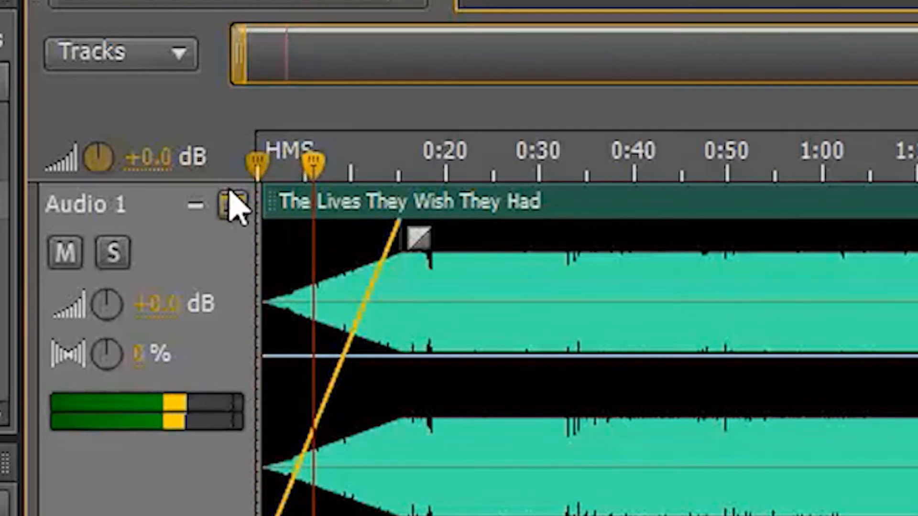
key("space")
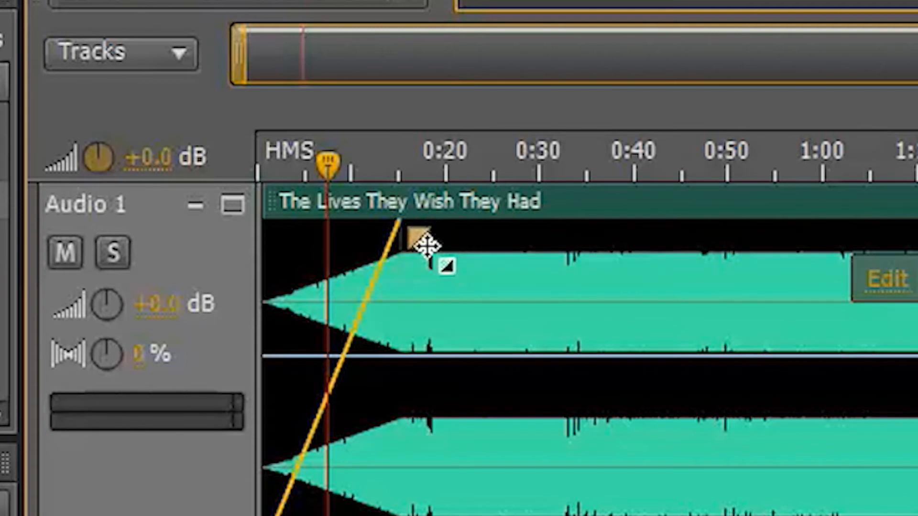
Reshape the fade-in into a fast-rising curve of about 10 seconds and play it from the start
left_click_drag(426, 246, 397, 152)
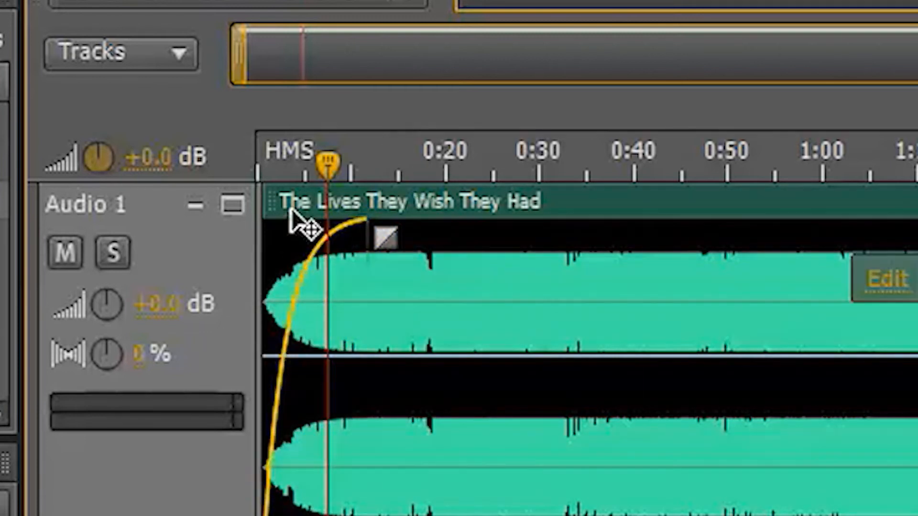
left_click_drag(326, 159, 182, 192)
key("space")
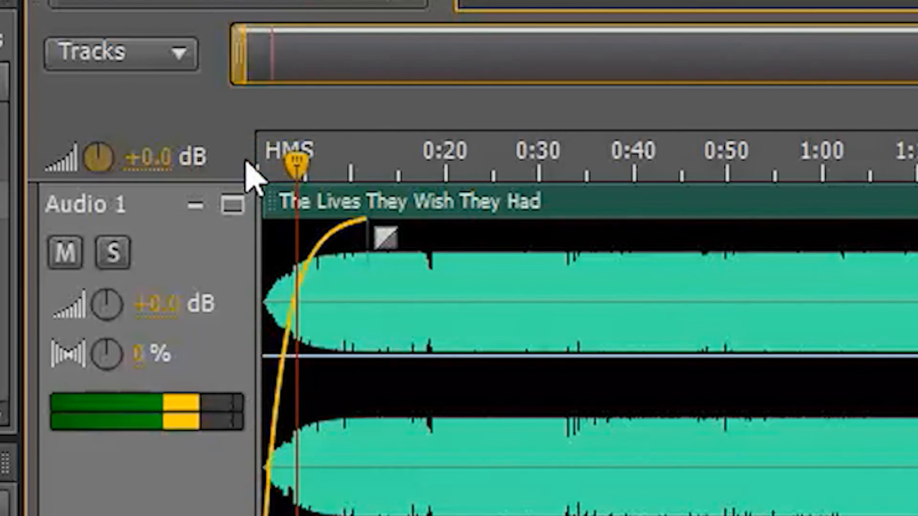
Reshape the fade-in into a slow-starting curve, preview it from the start, and shorten it to about 7 seconds
left_click_drag(381, 235, 352, 347)
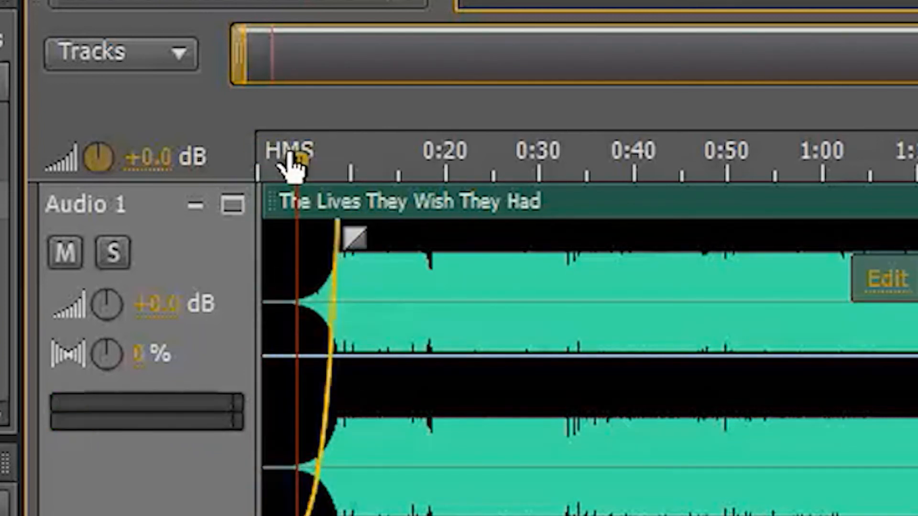
left_click_drag(291, 164, 232, 184)
key("space")
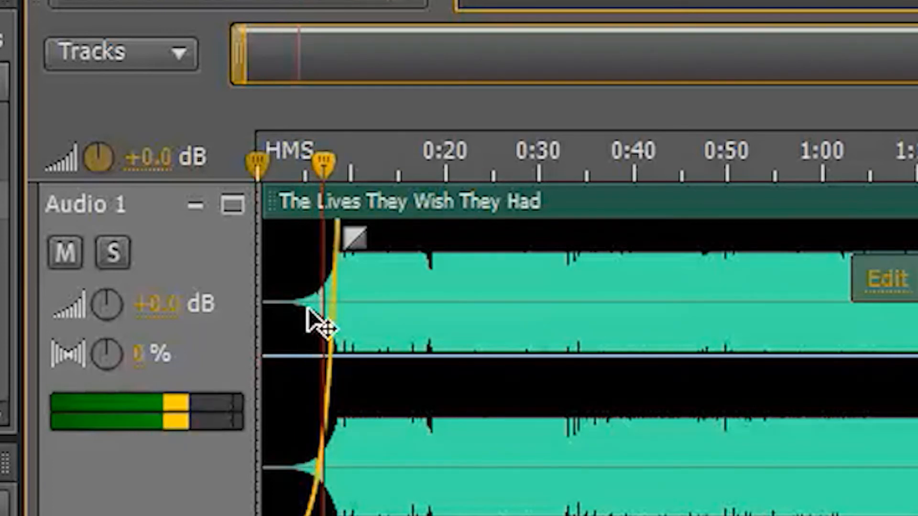
left_click_drag(353, 231, 305, 229)
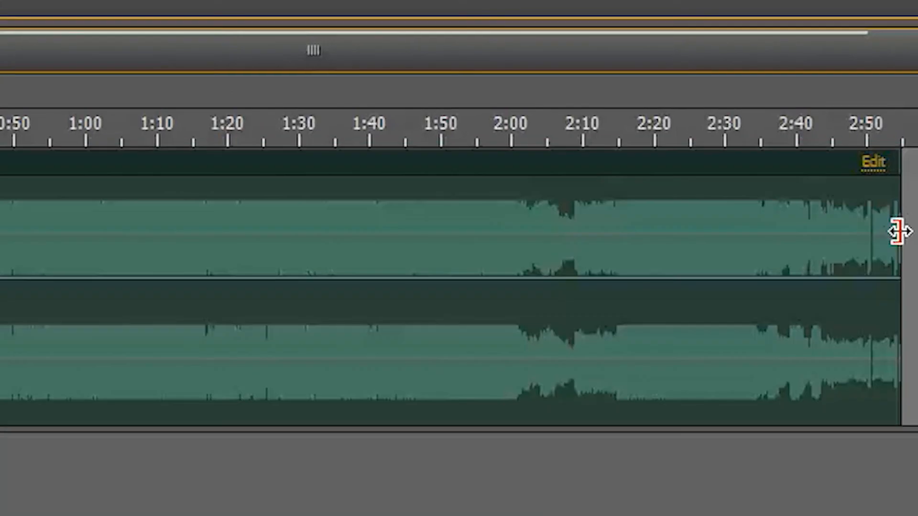
Trim the clip's end back to about 2:00 and play the ending from about 1:57
left_click_drag(898, 232, 508, 248)
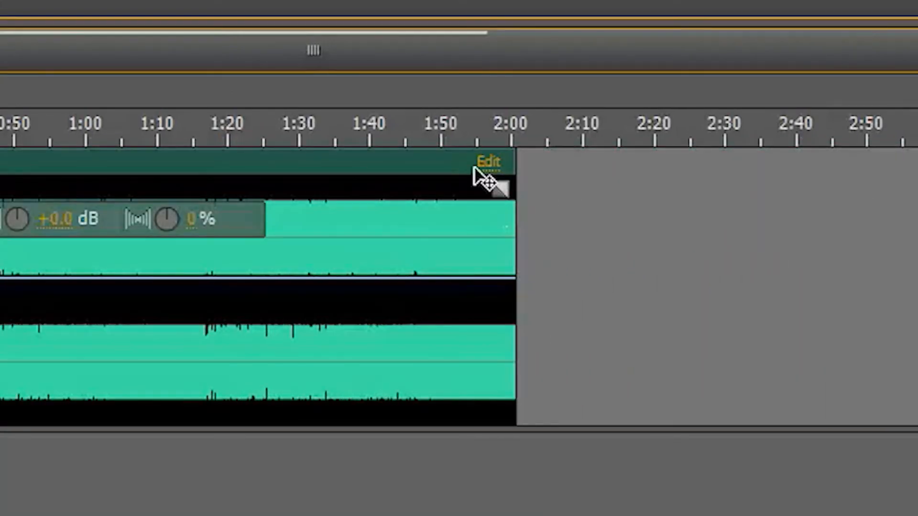
left_click(440, 139)
left_click(488, 137)
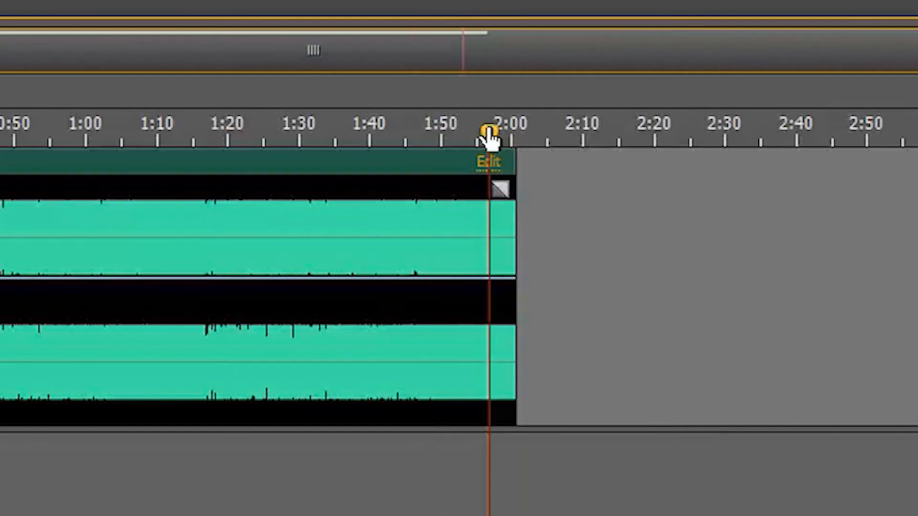
key("space")
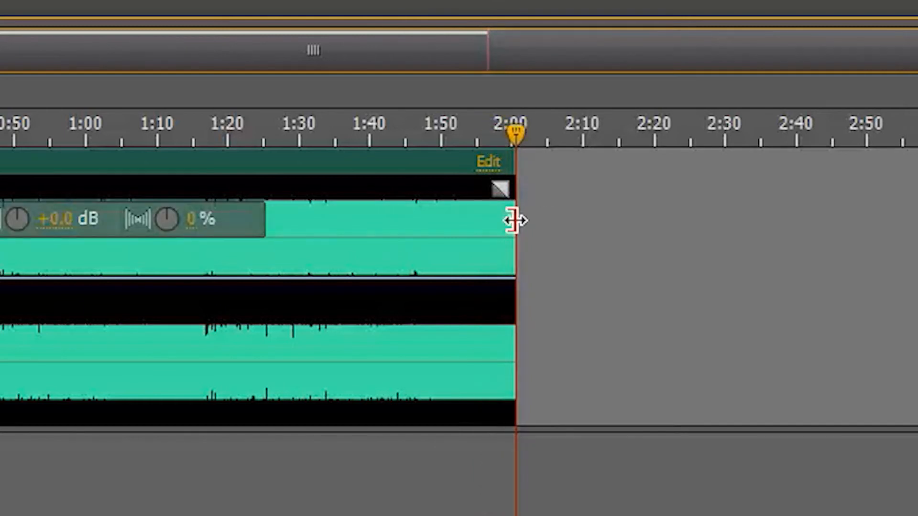
Add a fade-out of about 5 seconds at the clip's end and trim the end back to about 2:00
mouse_move(516, 220)
left_mouse_down()
mouse_move(531, 219)
mouse_move(522, 219)
left_mouse_up()
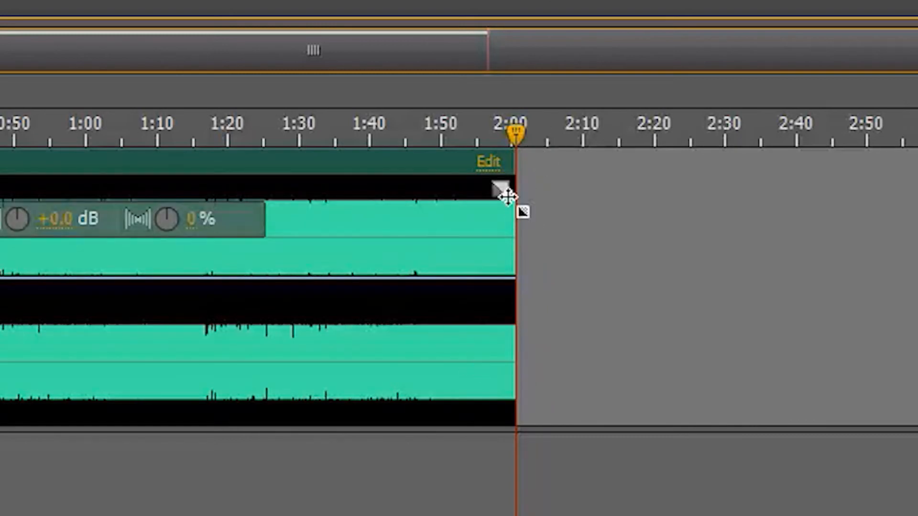
left_click_drag(516, 257, 526, 257)
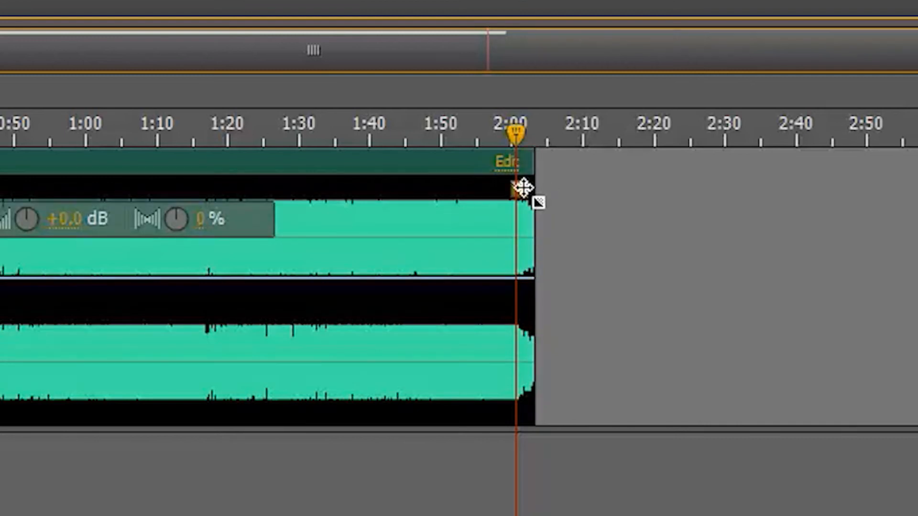
mouse_move(523, 186)
left_mouse_down()
mouse_move(500, 199)
mouse_move(502, 209)
mouse_move(484, 183)
mouse_move(558, 179)
left_mouse_up()
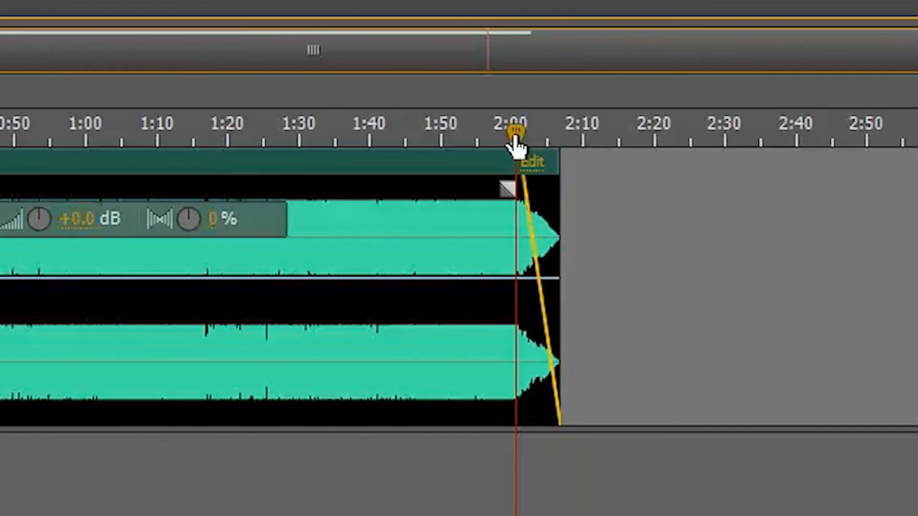
mouse_move(515, 143)
left_mouse_down()
mouse_move(505, 144)
mouse_move(520, 143)
left_mouse_up()
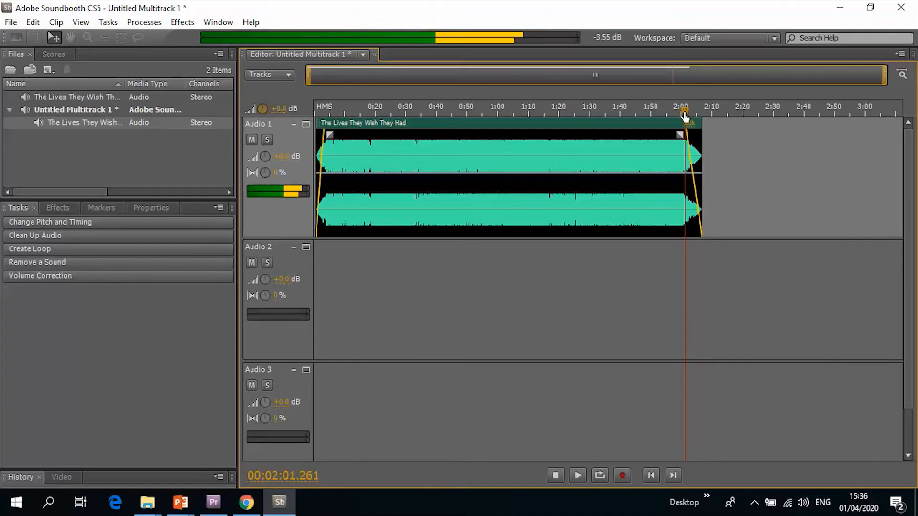
left_click_drag(692, 138, 684, 139)
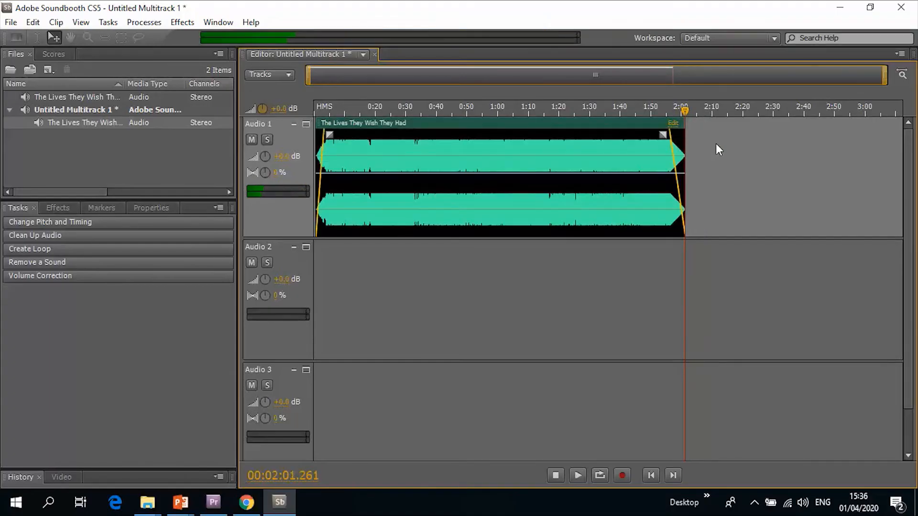
Play the ending from about 1:55 to hear the fade-out
left_click(664, 109)
key("space")
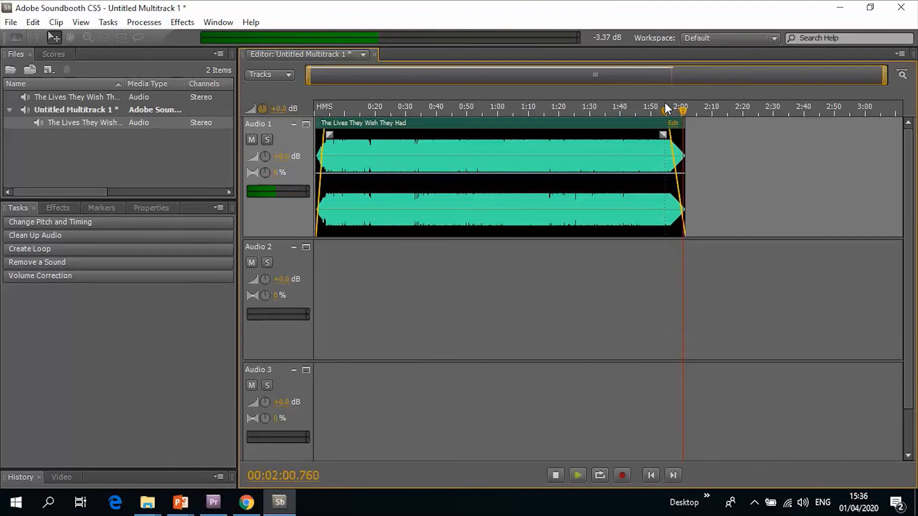
left_click(720, 153)
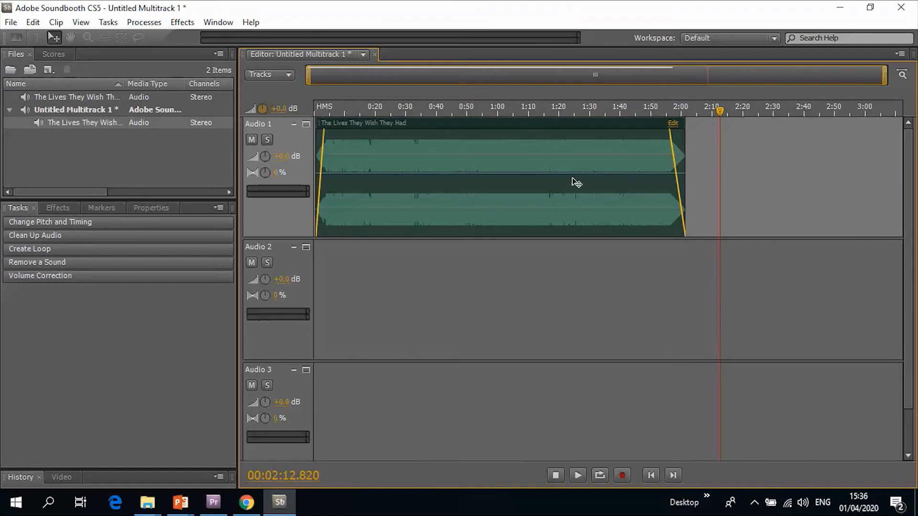
Open the clip's waveform for editing, preview near its start, and delete a short selected section of audio
left_click(492, 173)
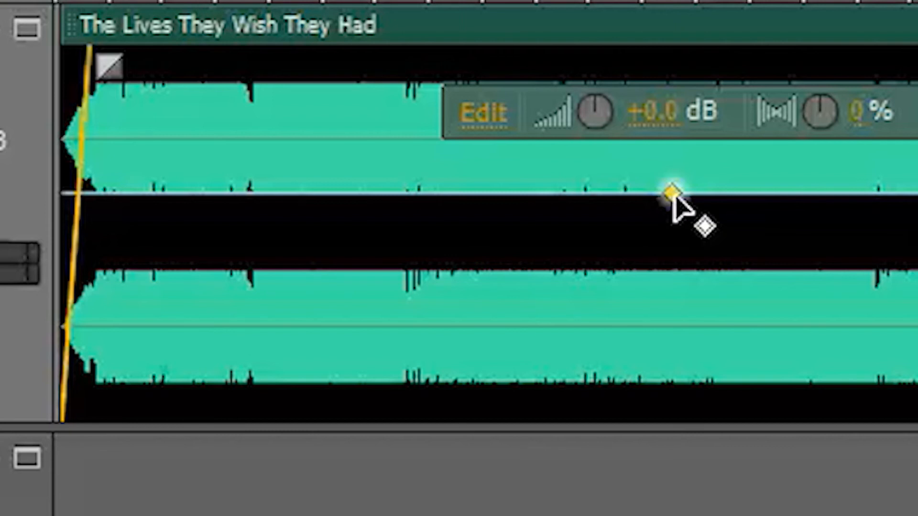
left_click(490, 122)
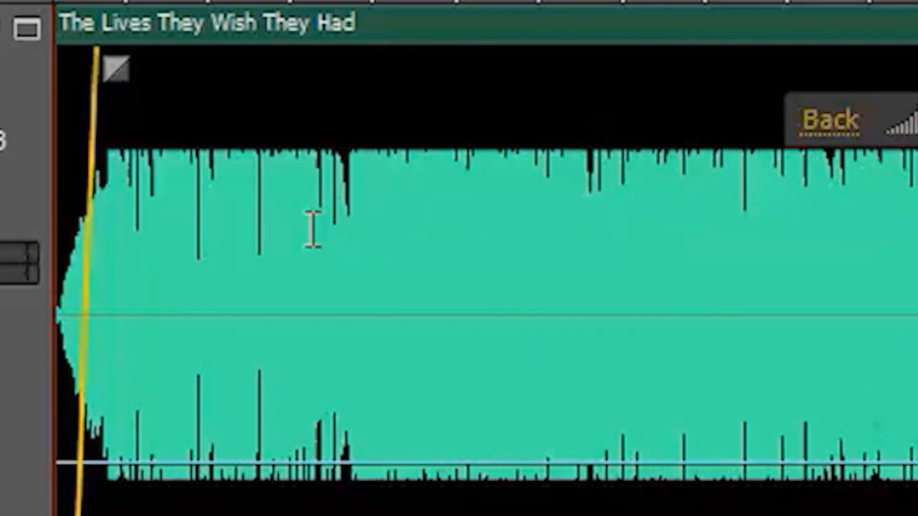
left_click(315, 2)
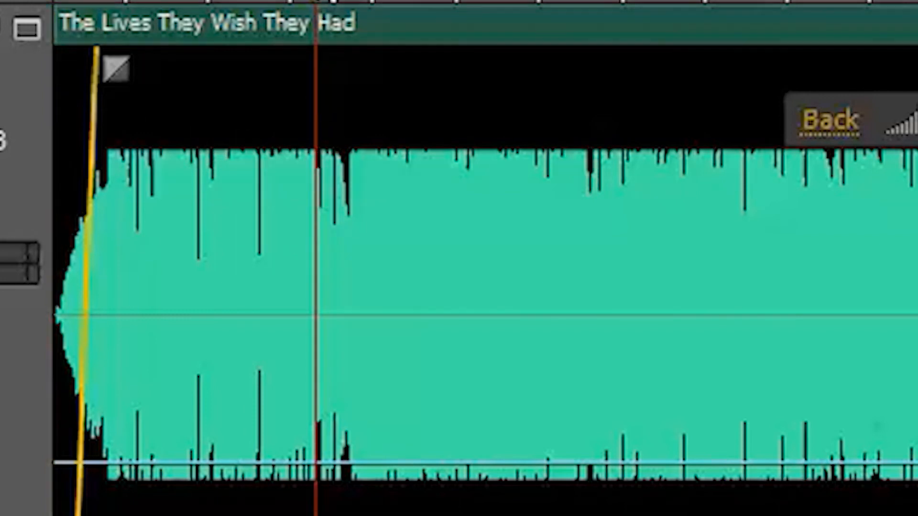
key("space")
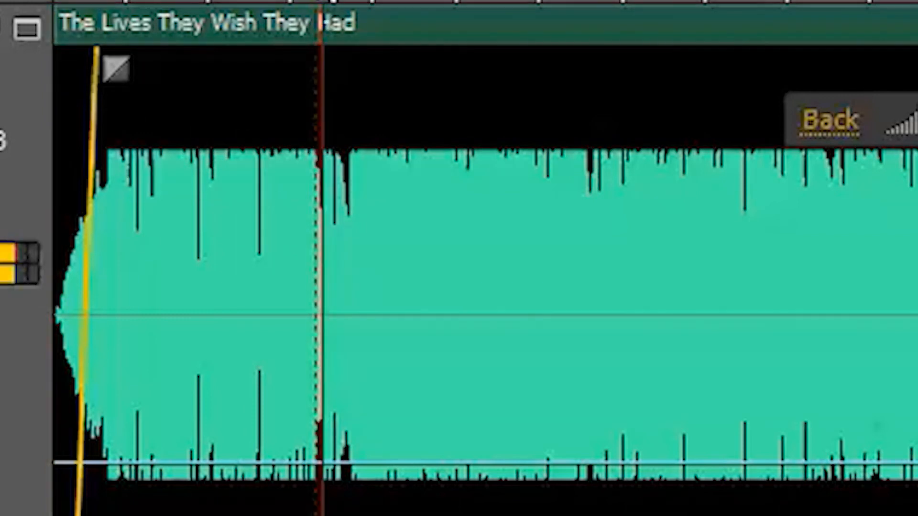
key("space")
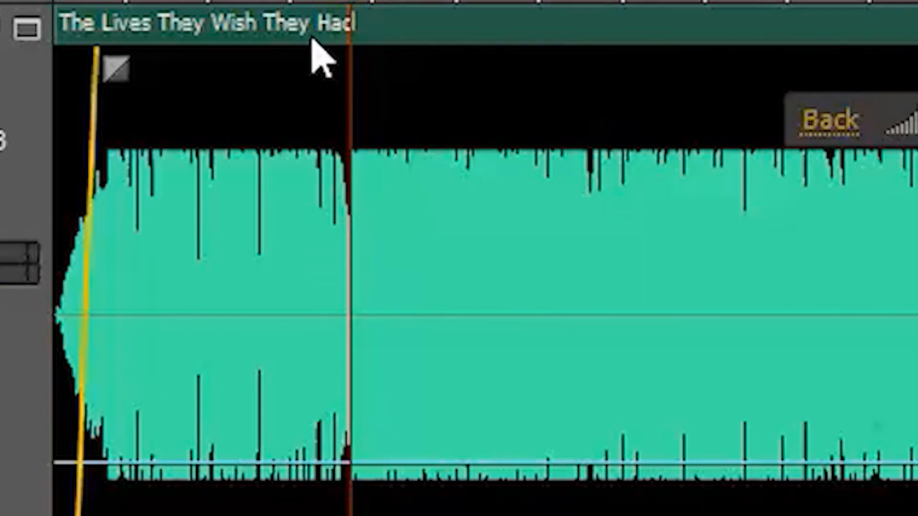
left_click_drag(308, 129, 358, 191)
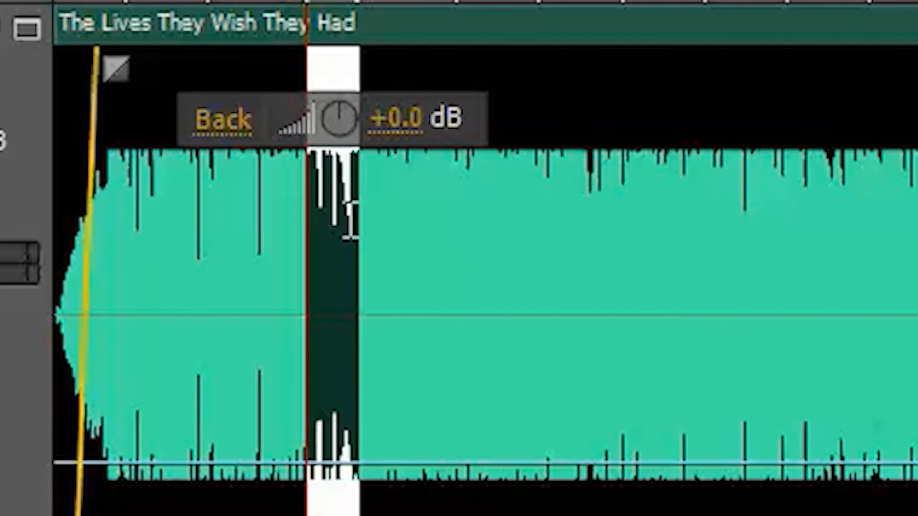
key("Delete")
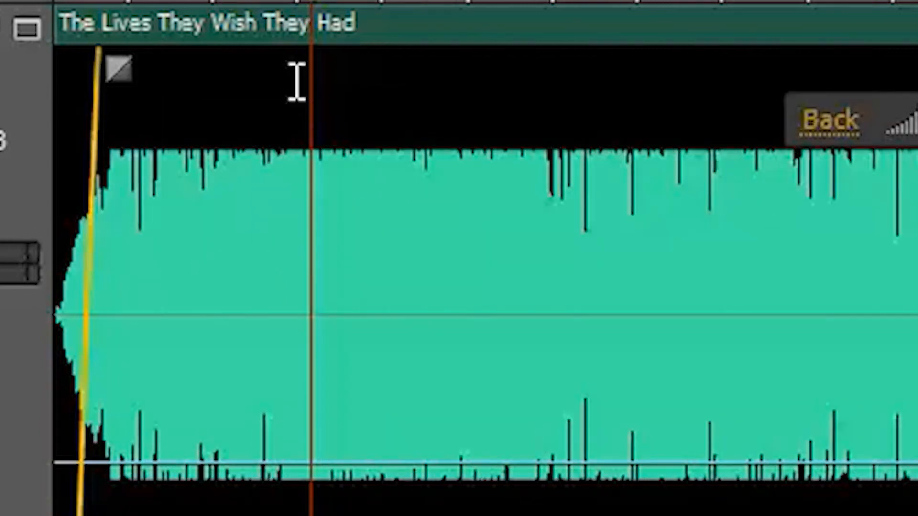
Play back across the cut to check the edited section
left_click(287, 10)
key("space")
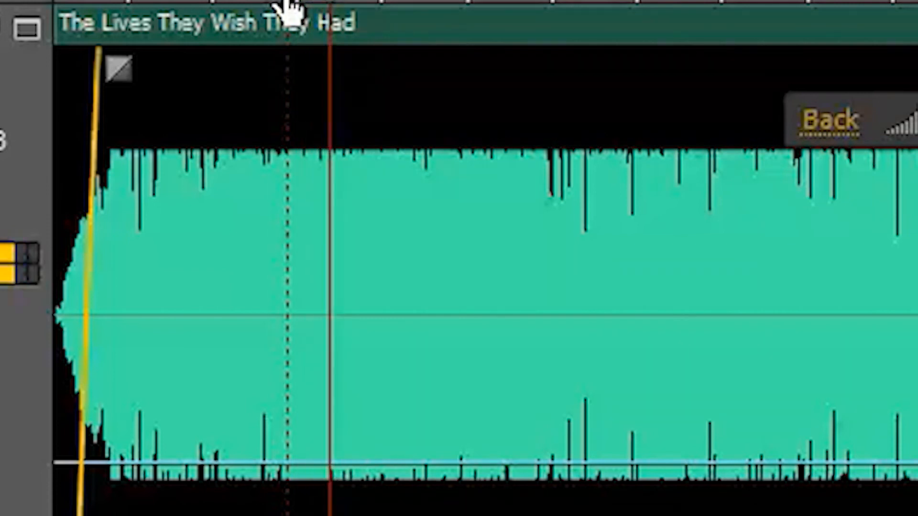
key("space")
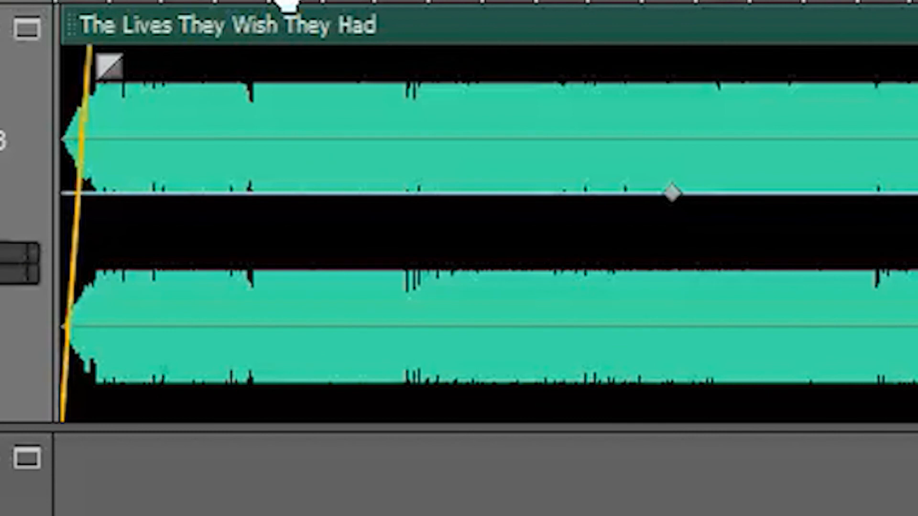
Return to the multitrack and export a multitrack mixdown as a Windows Waveform file named Untitled Multitrack 1
mouse_move(563, 119)
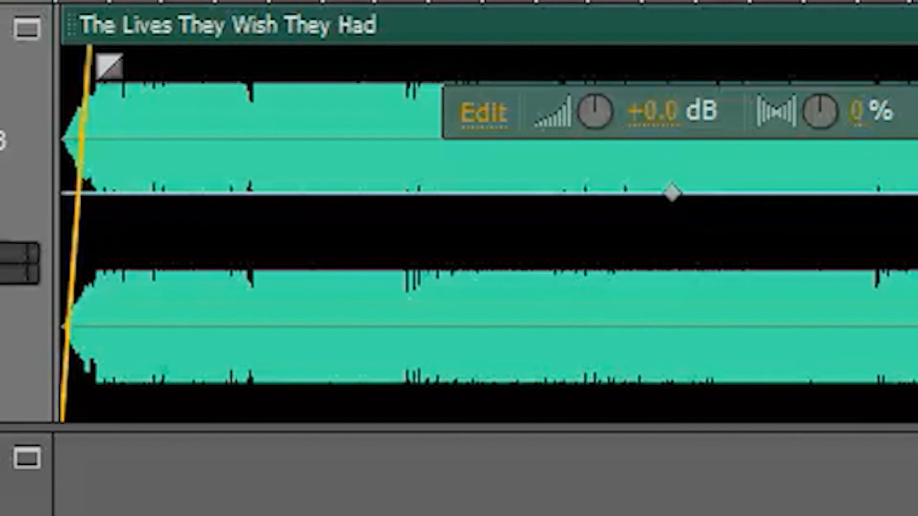
left_click(738, 508)
left_click(329, 141)
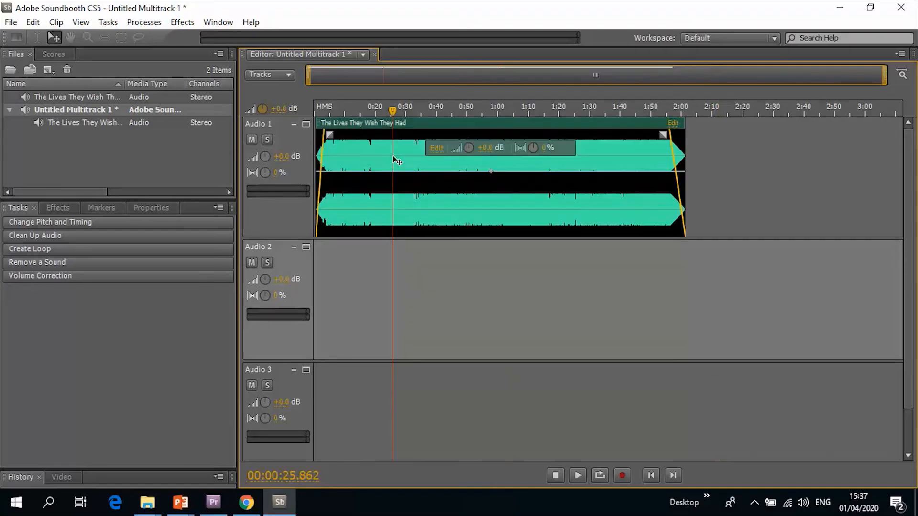
left_click(364, 111)
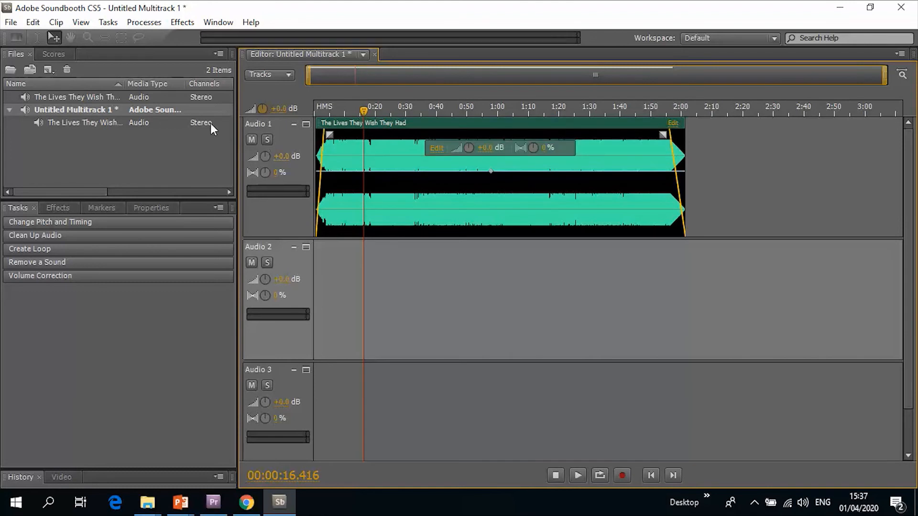
left_click(12, 23)
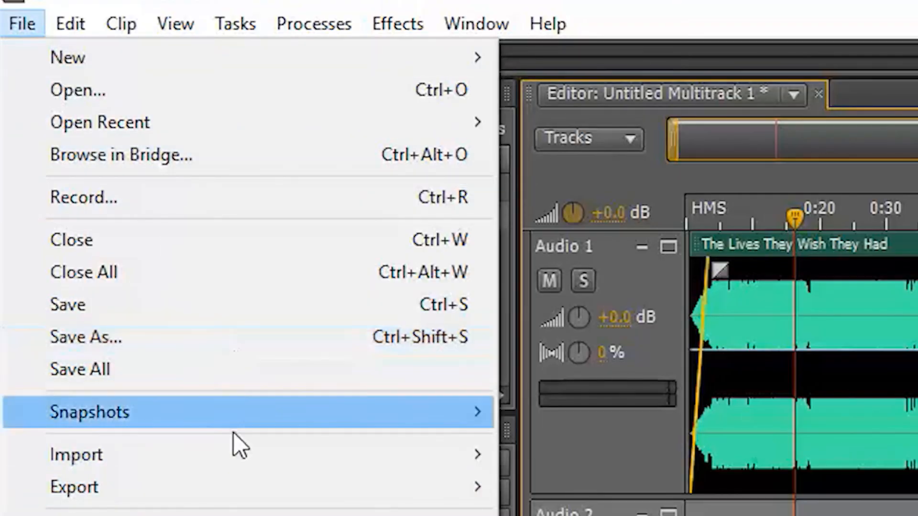
mouse_move(230, 498)
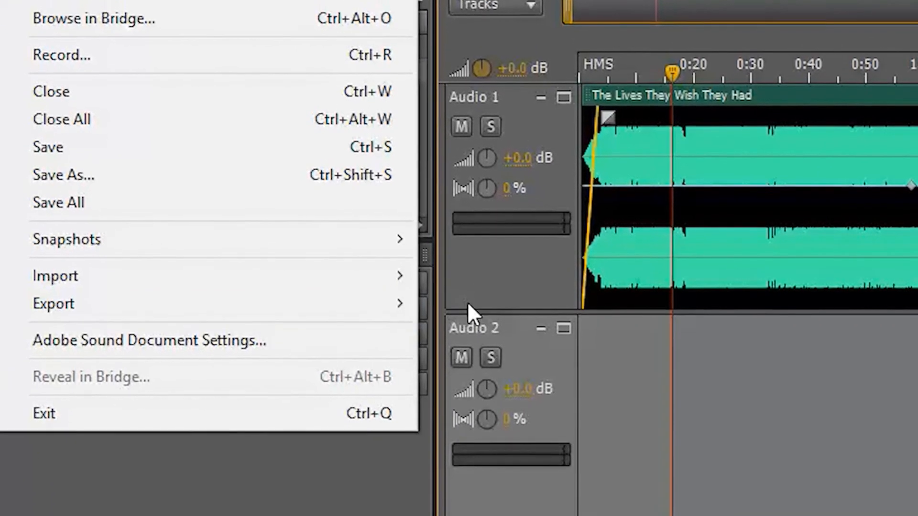
mouse_move(378, 310)
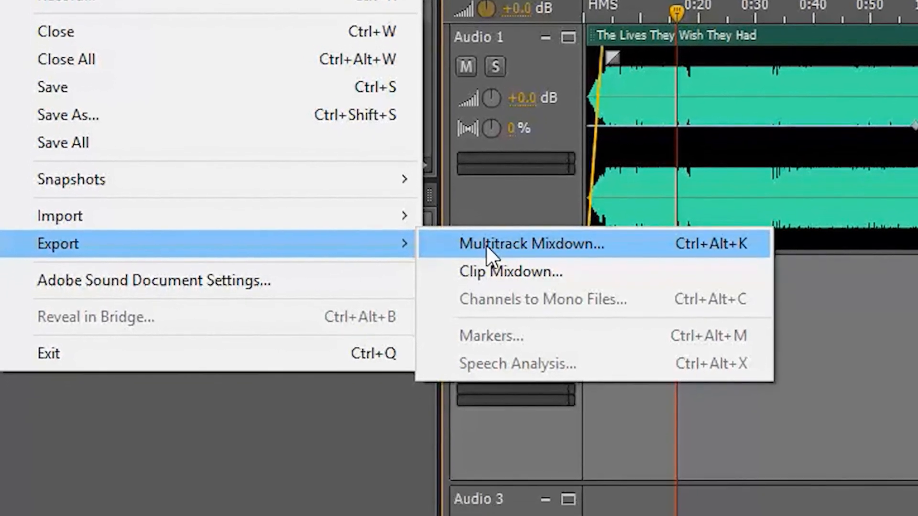
left_click(486, 245)
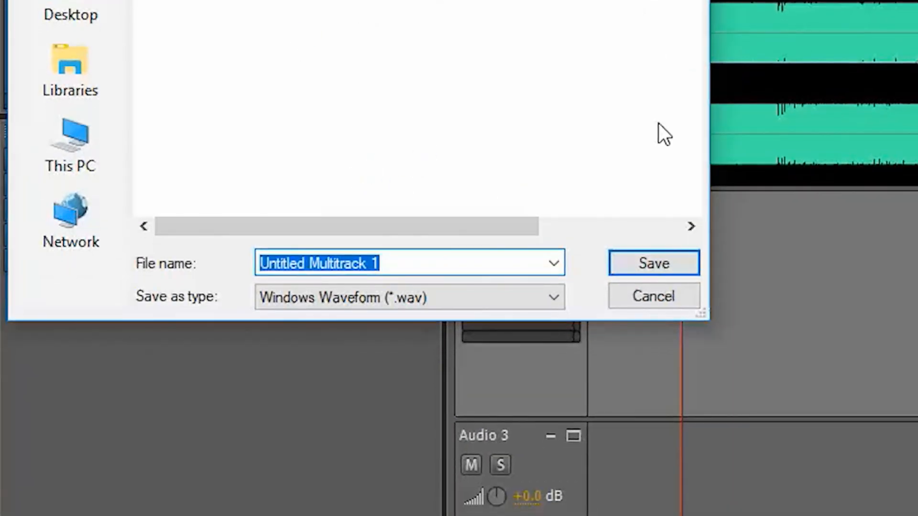
left_click(652, 263)
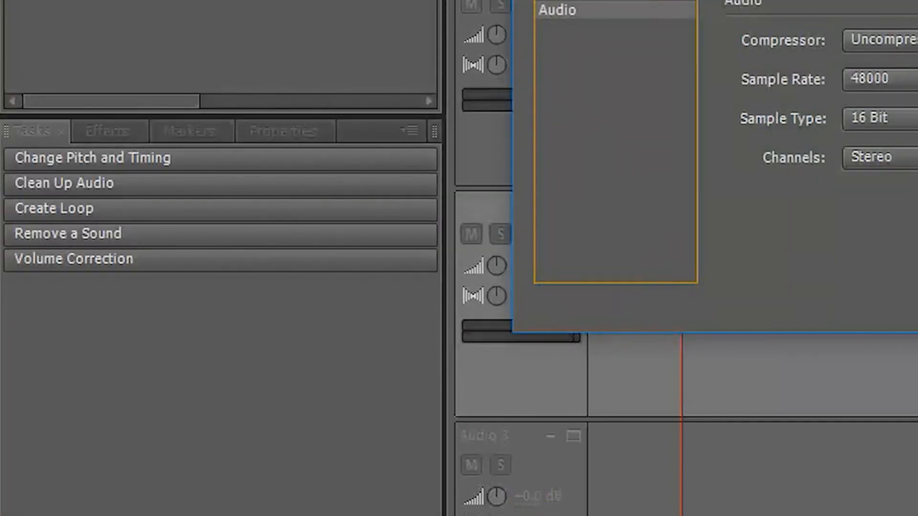
key("Return")
Export the multitrack mixdown again as an MP3 file at 128 Kbps stereo
left_click(19, 0)
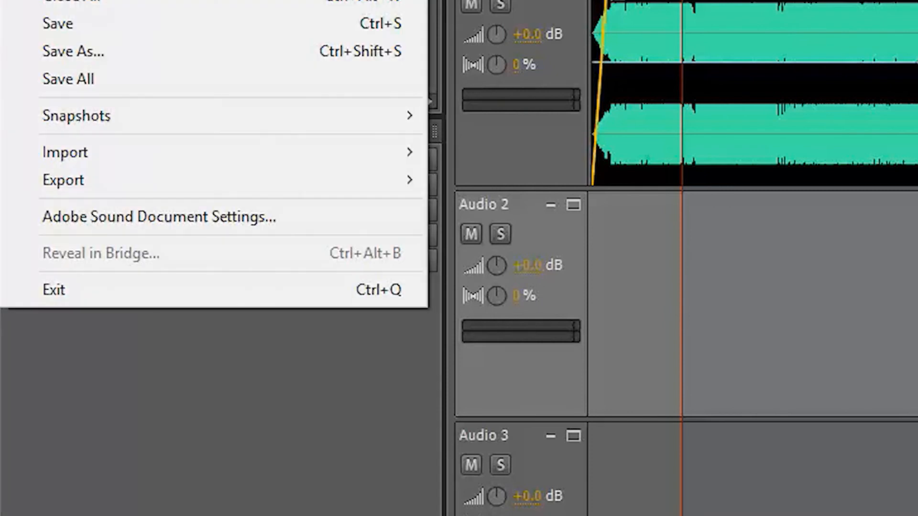
mouse_move(158, 181)
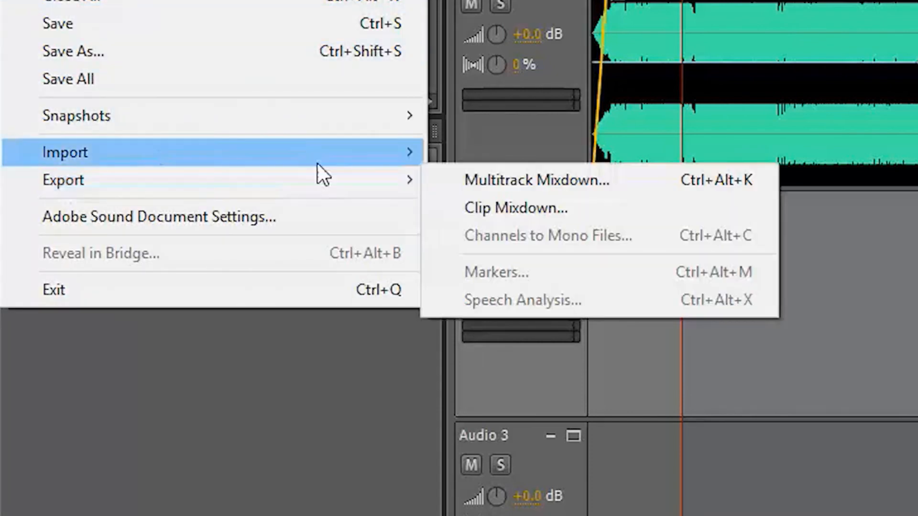
left_click(481, 169)
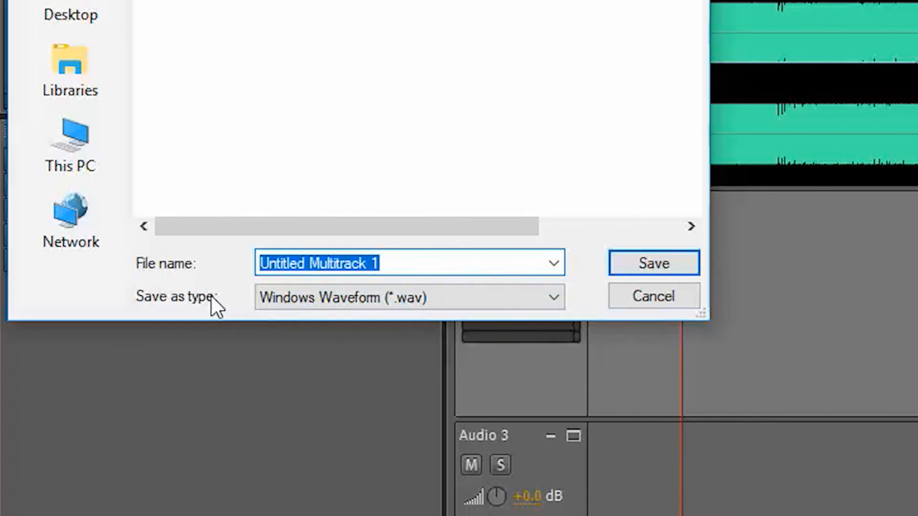
left_click(526, 296)
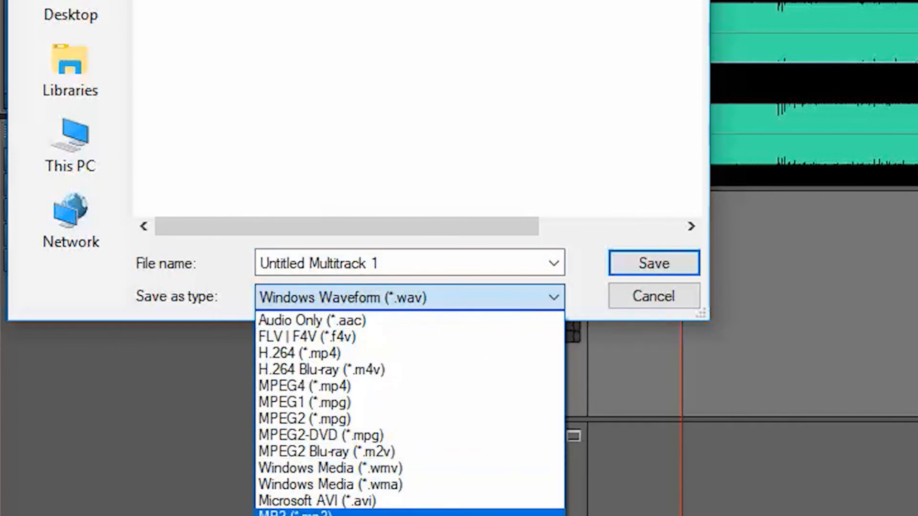
left_click(297, 513)
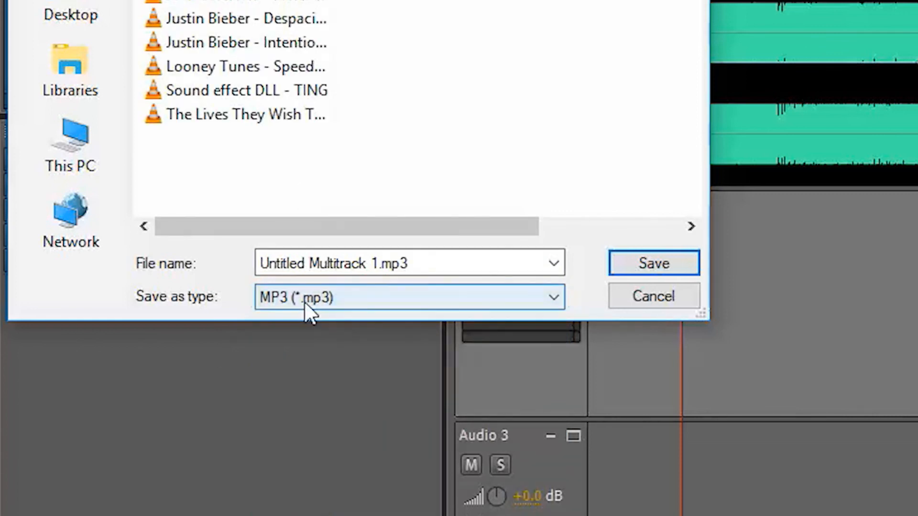
left_click(657, 265)
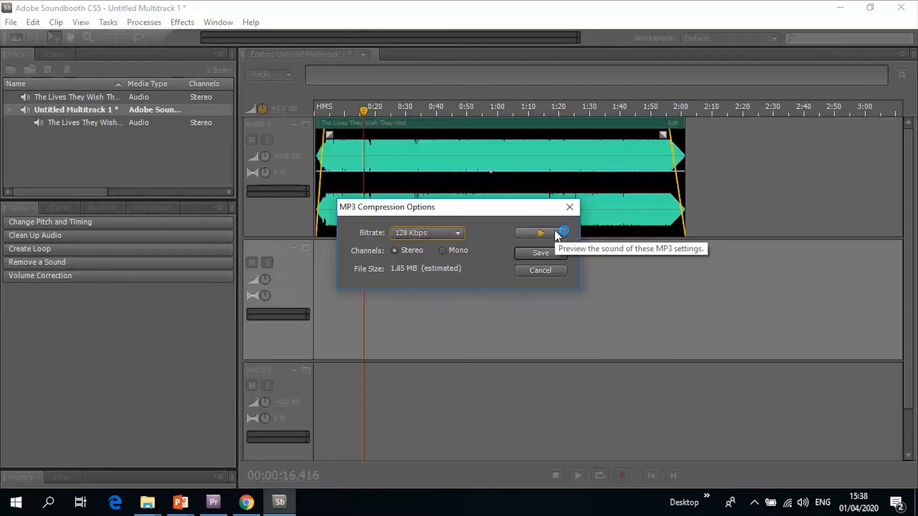
left_click(555, 232)
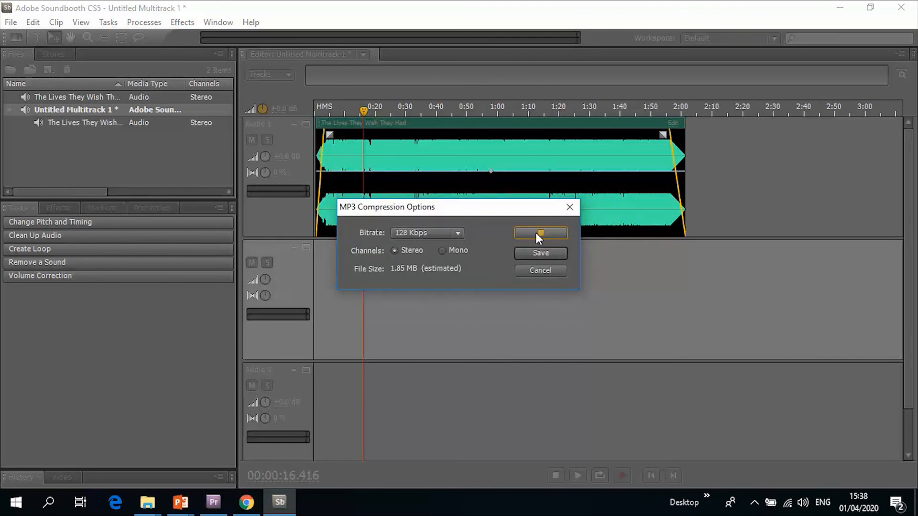
left_click(536, 233)
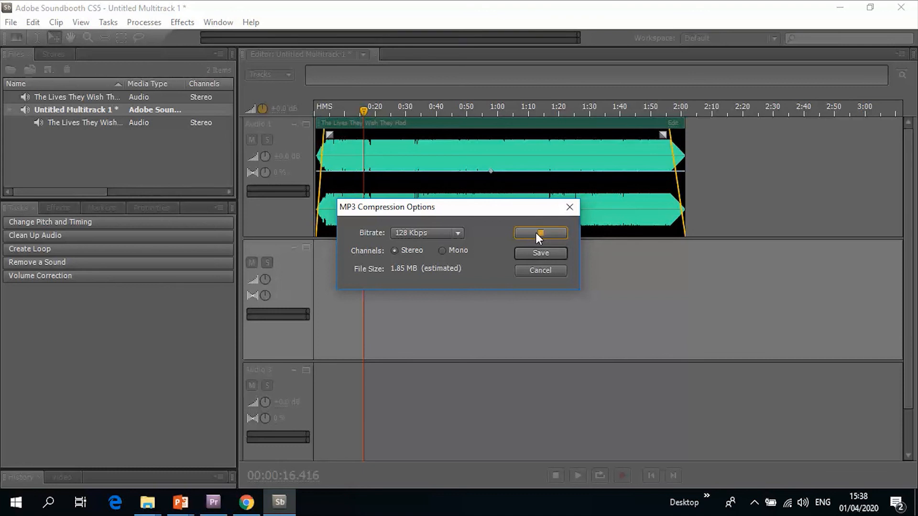